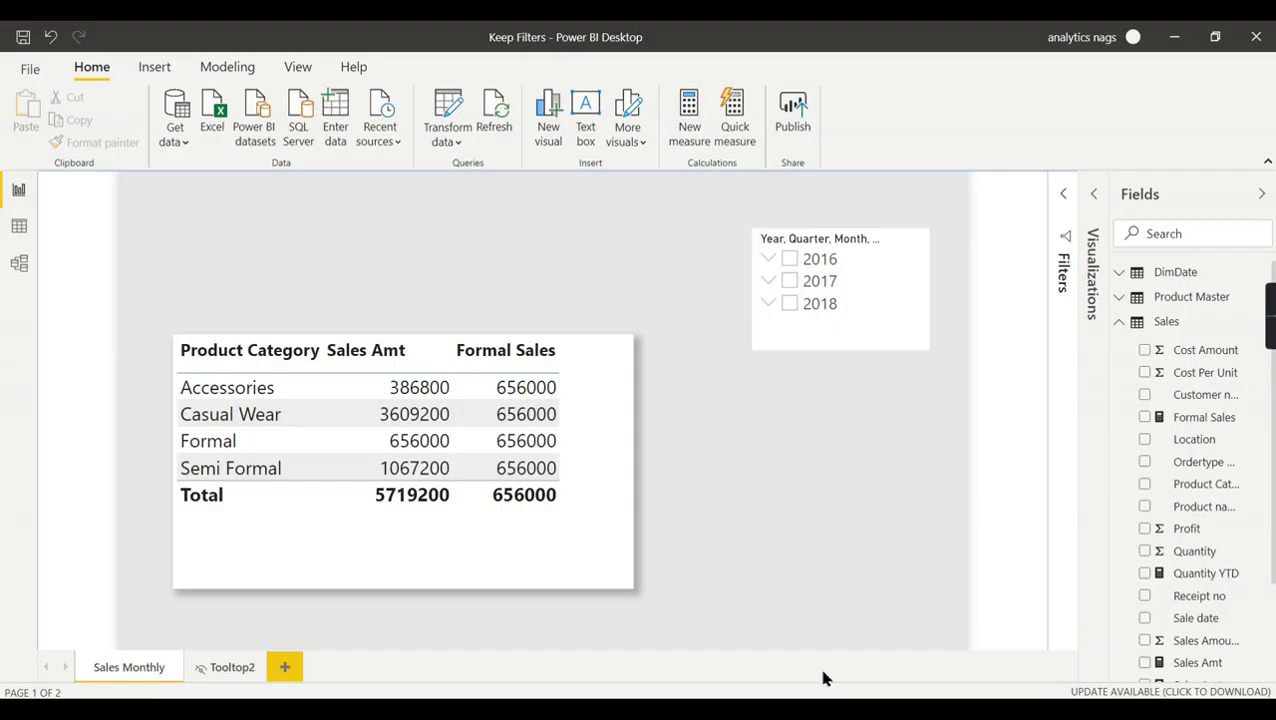
Take the Formal Sales column out of the table, review its formula, then add it back
left_click(630, 427)
left_click(1145, 417)
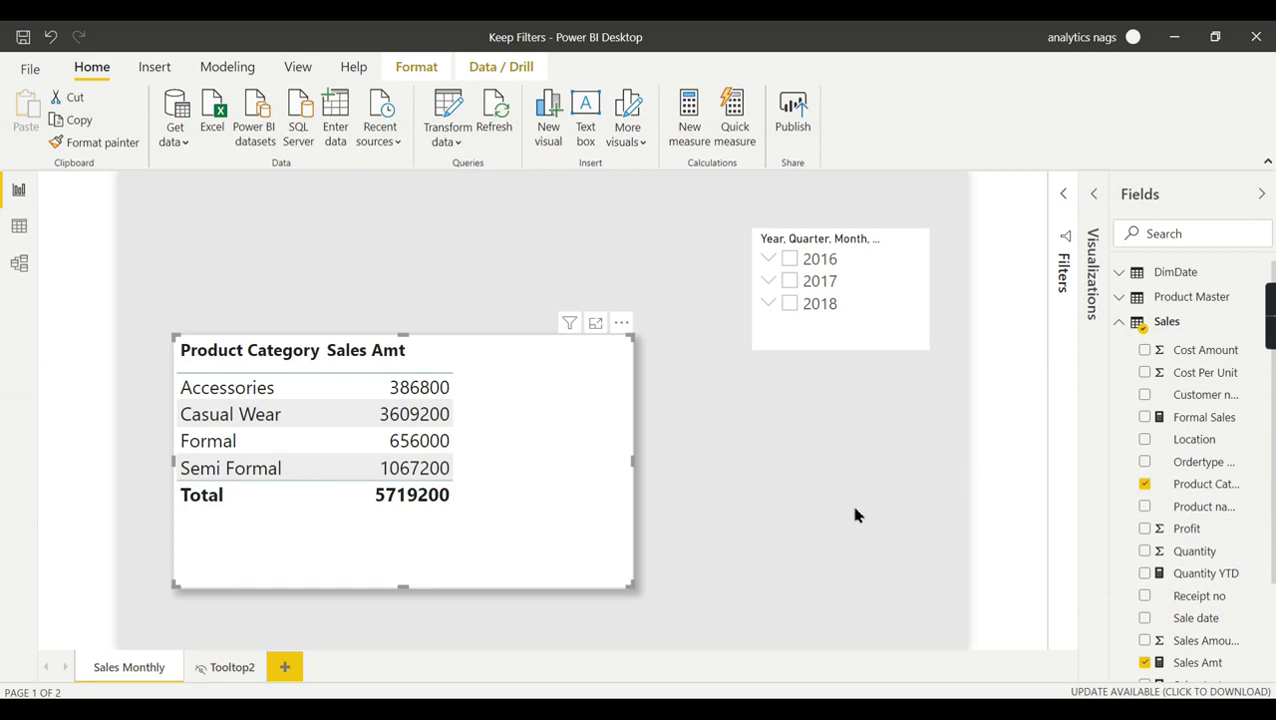
left_click(1204, 419)
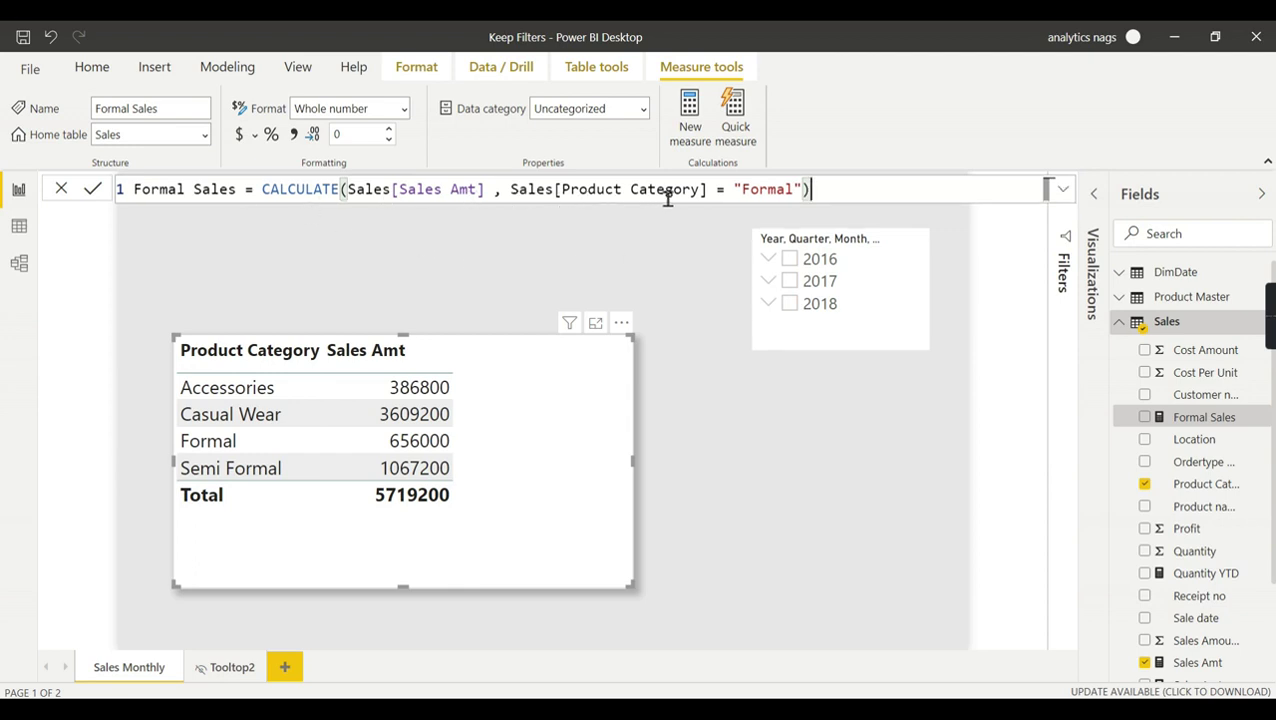
left_click(1063, 189)
scroll(372, 232, "up", 1)
scroll(372, 232, "up", 1)
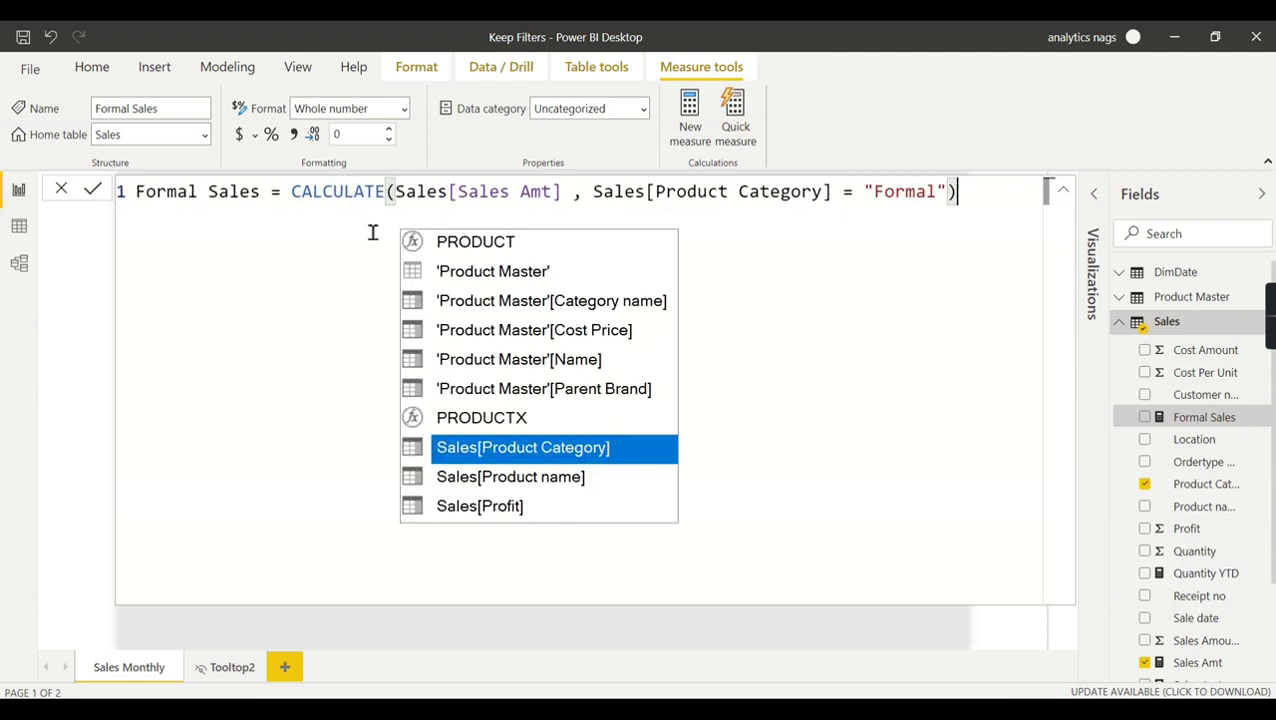
left_click(1063, 194)
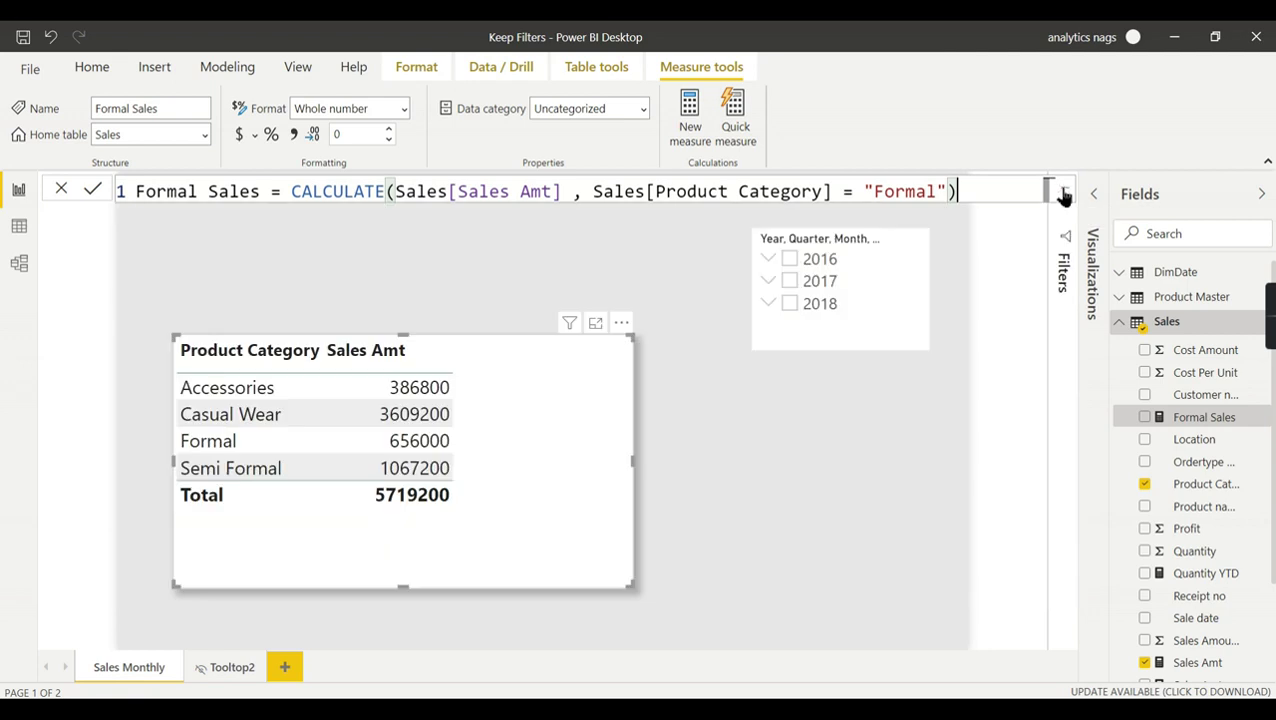
left_click(1145, 417)
left_click(753, 511)
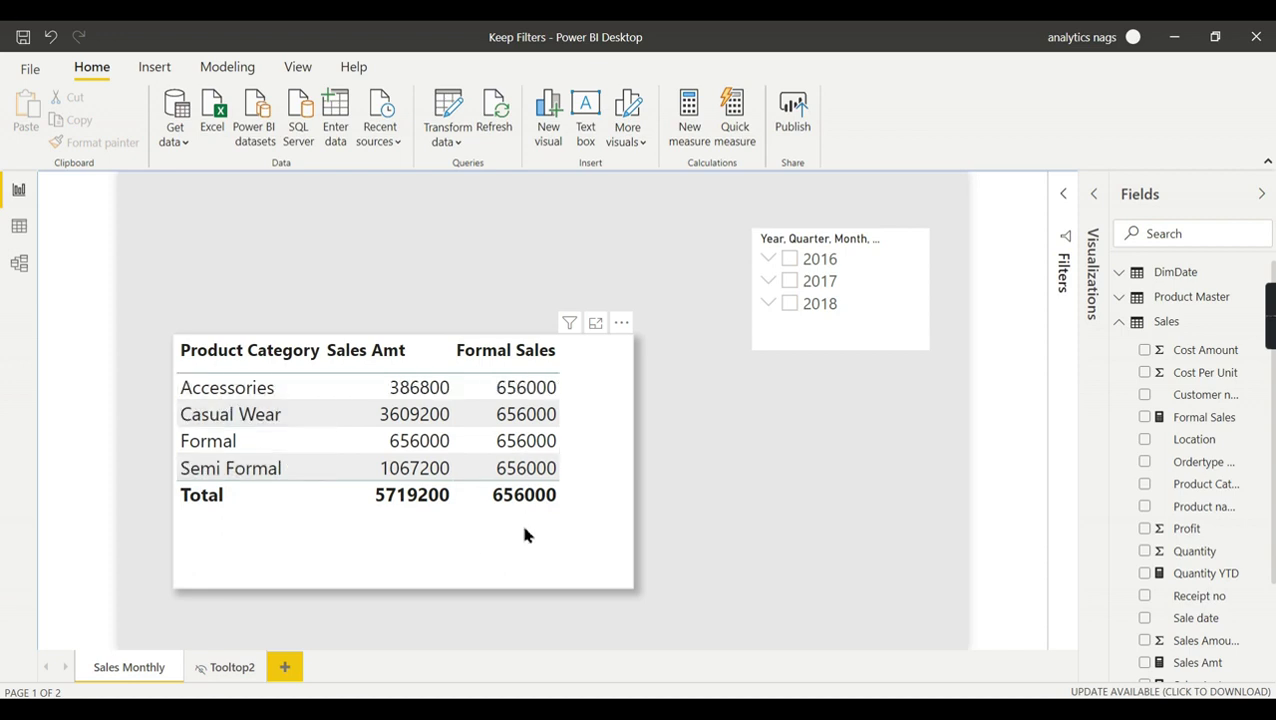
Drag the sales table's right edge outward while the Formal Sales formula is shown
left_click(584, 338)
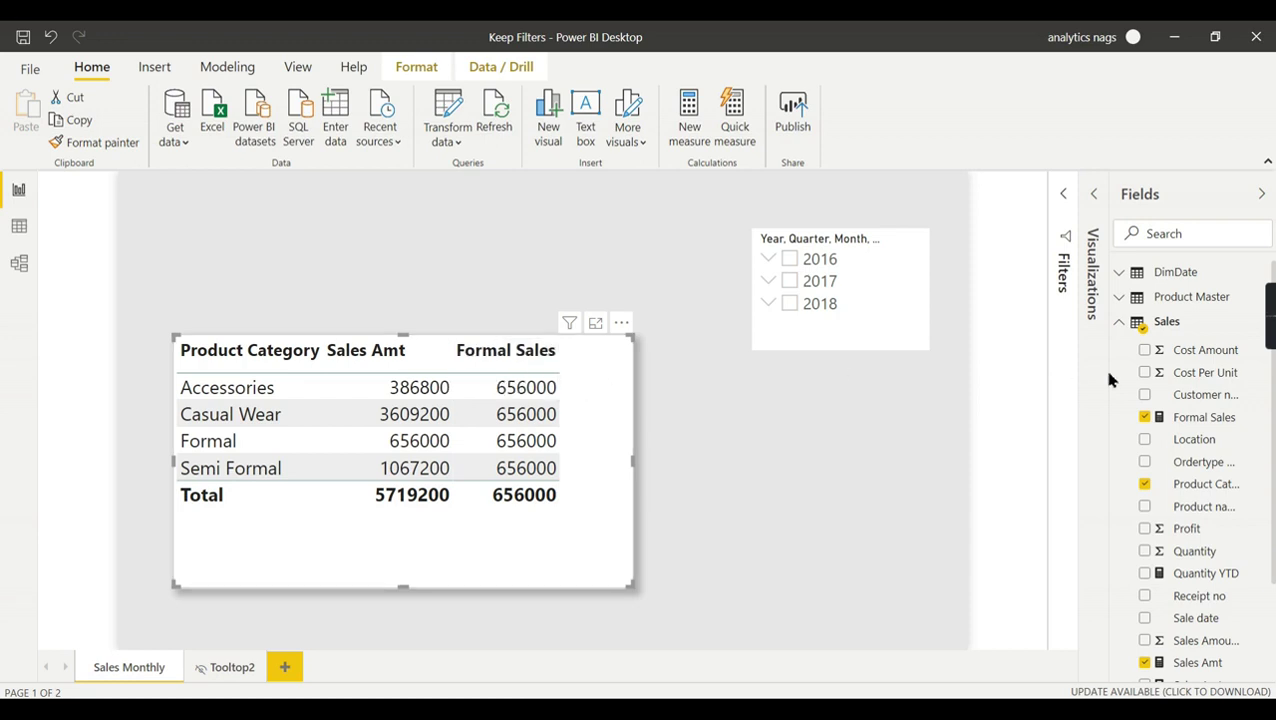
left_click(1204, 418)
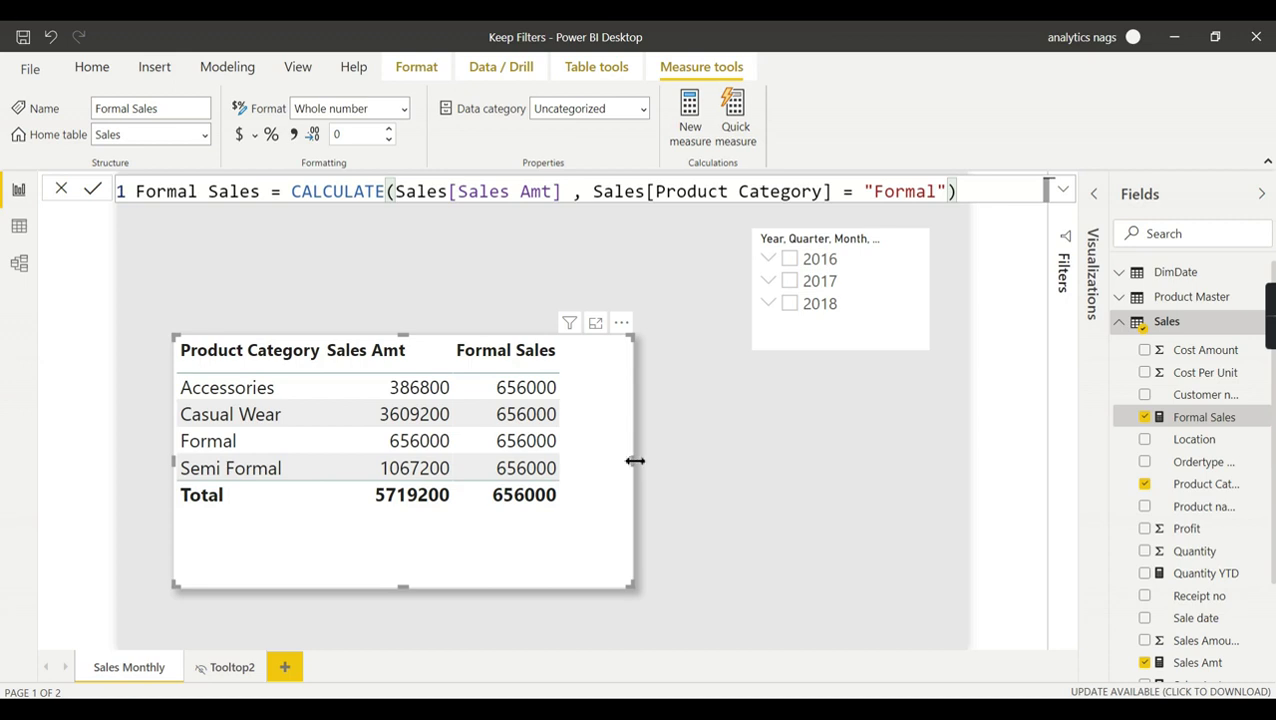
left_click_drag(633, 462, 760, 481)
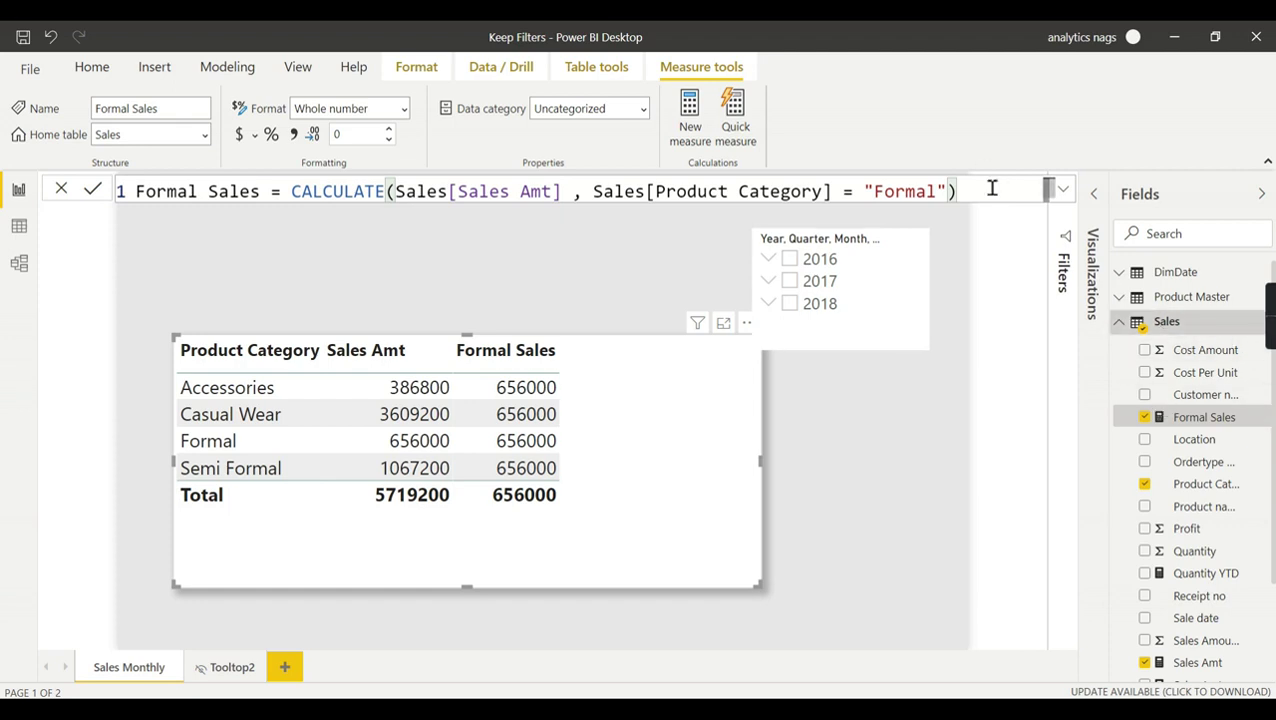
Copy the Formal Sales formula into a new Sales measure named Formal Sales KF
left_click_drag(986, 191, 646, 191)
left_click_drag(279, 205, 134, 205)
key("ctrl+c")
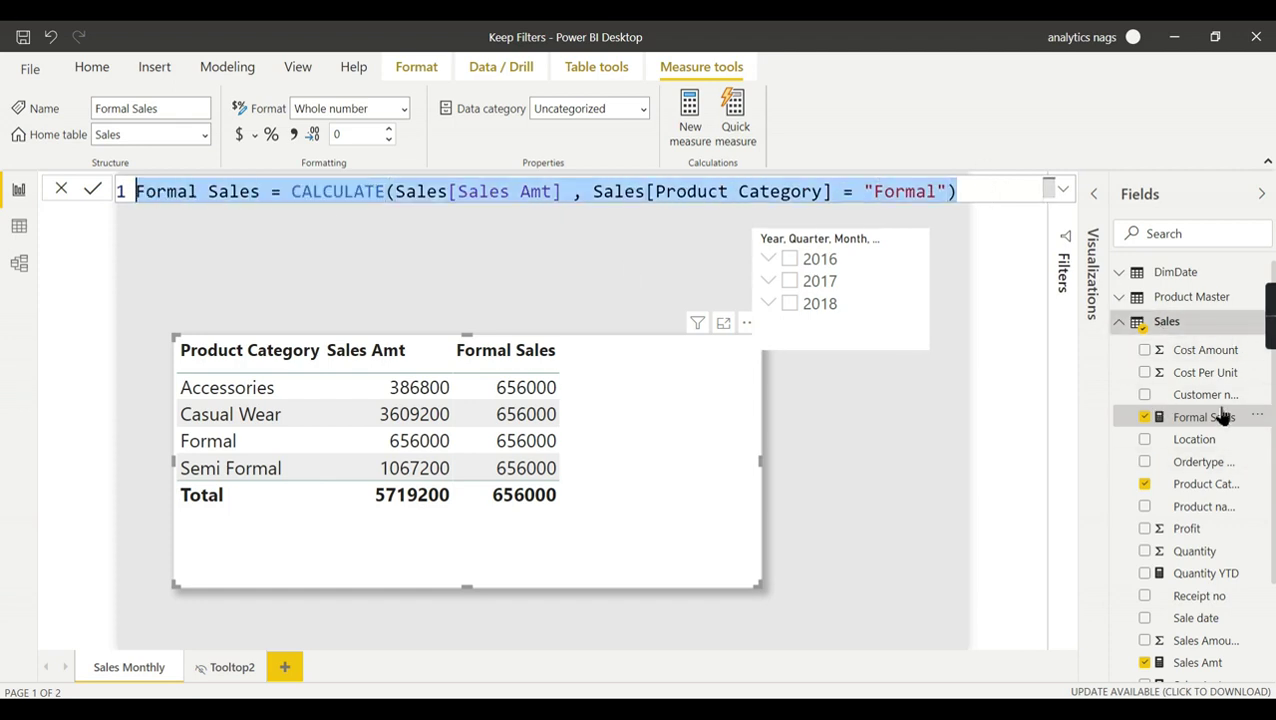
right_click(1208, 329)
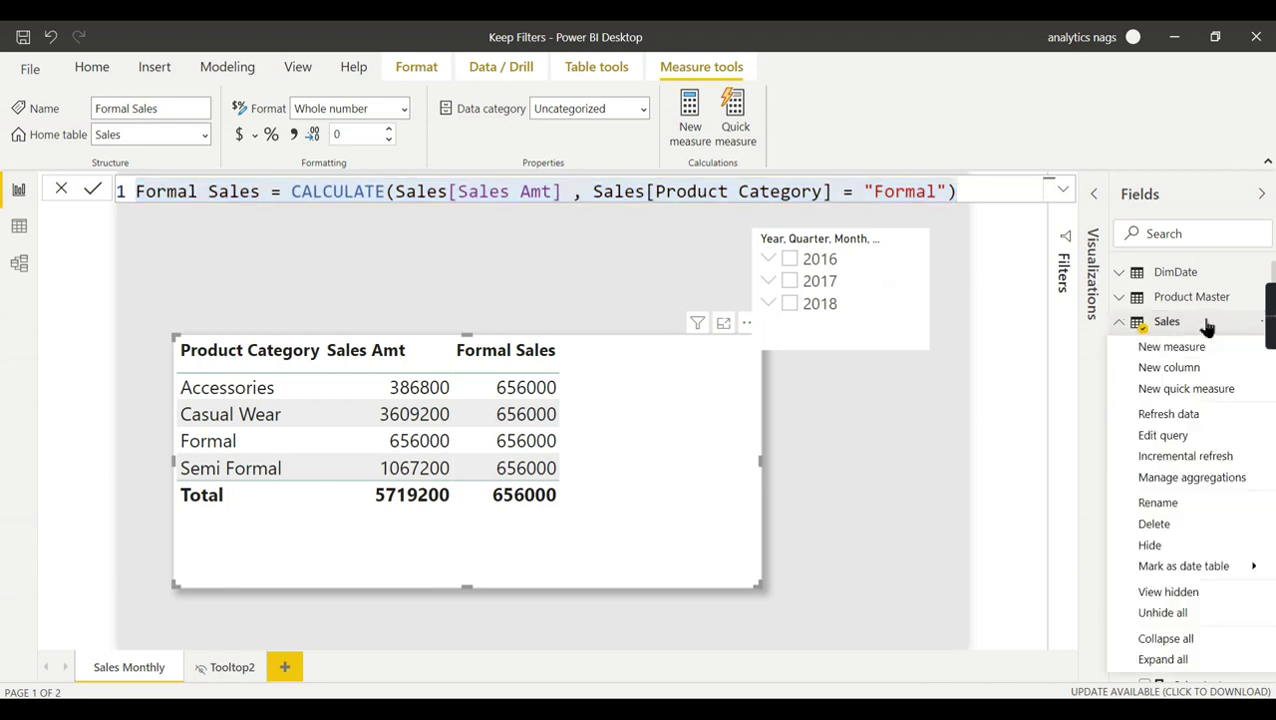
key("Escape")
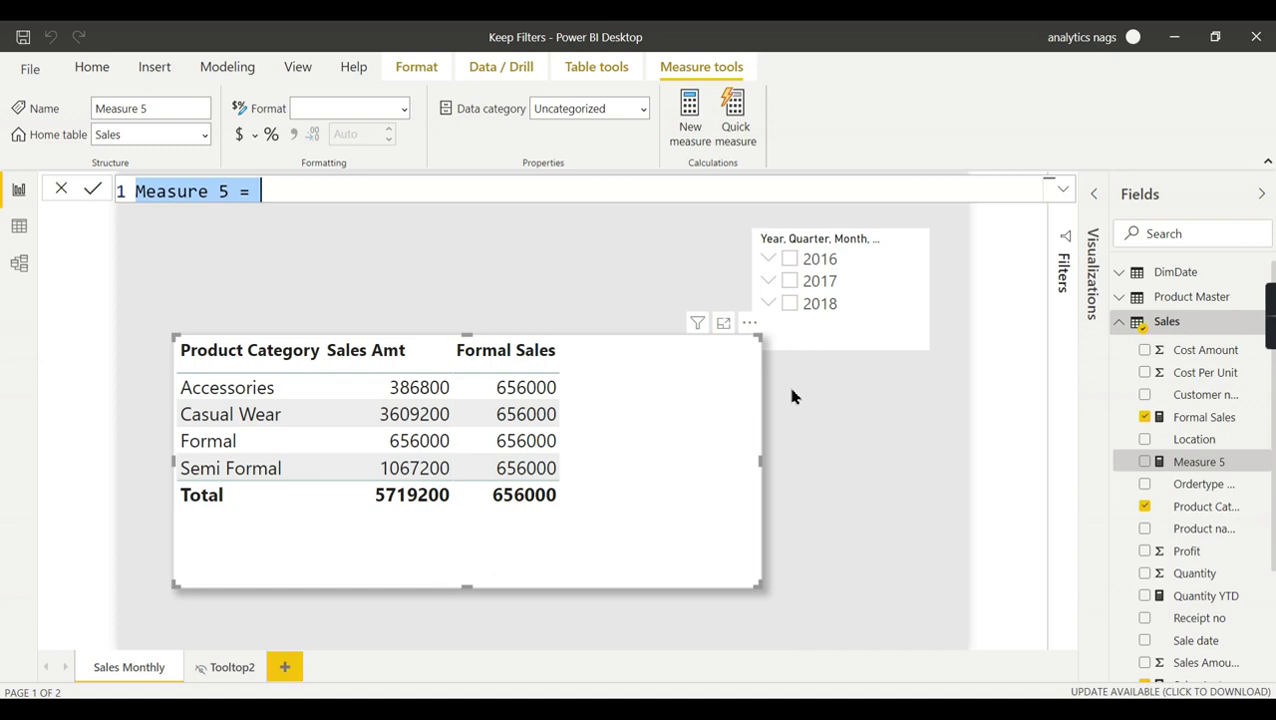
key("ctrl+v")
left_click(261, 196)
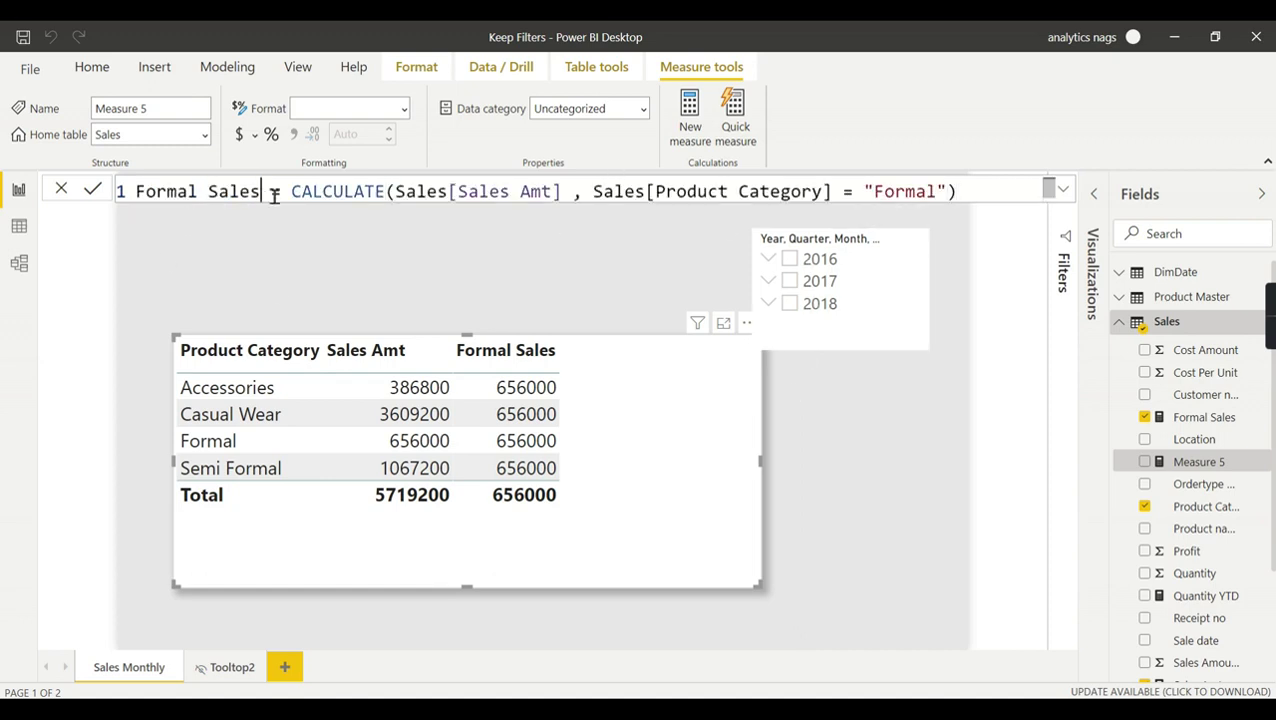
type("KF")
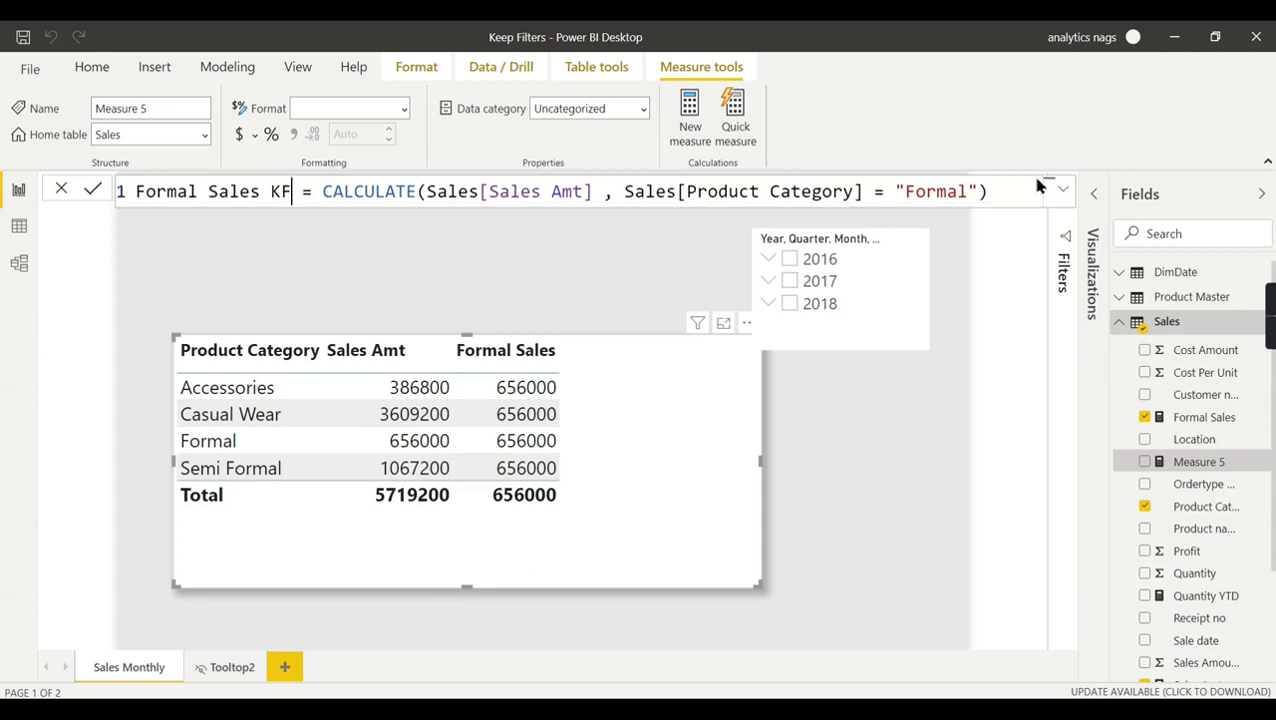
Wrap the Product Category = "Formal" filter in KEEPFILTERS() and commit the measure
left_click(1066, 191)
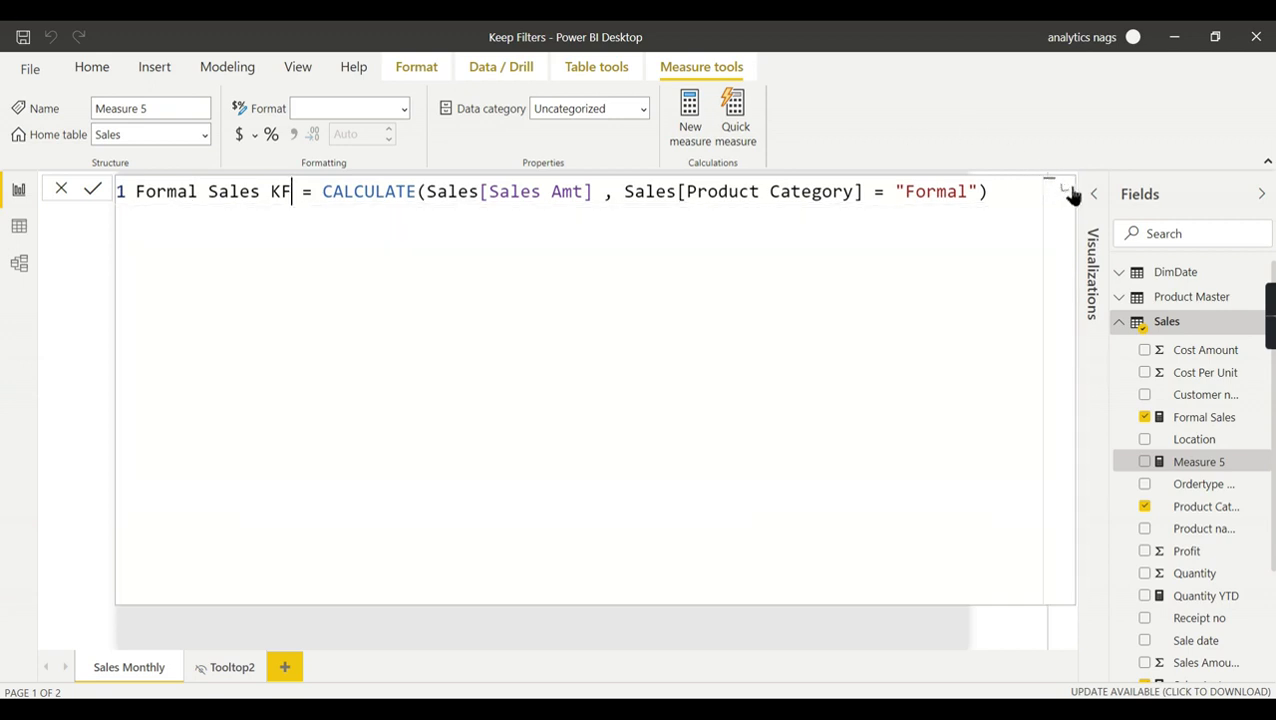
left_click(626, 195)
type("Keep")
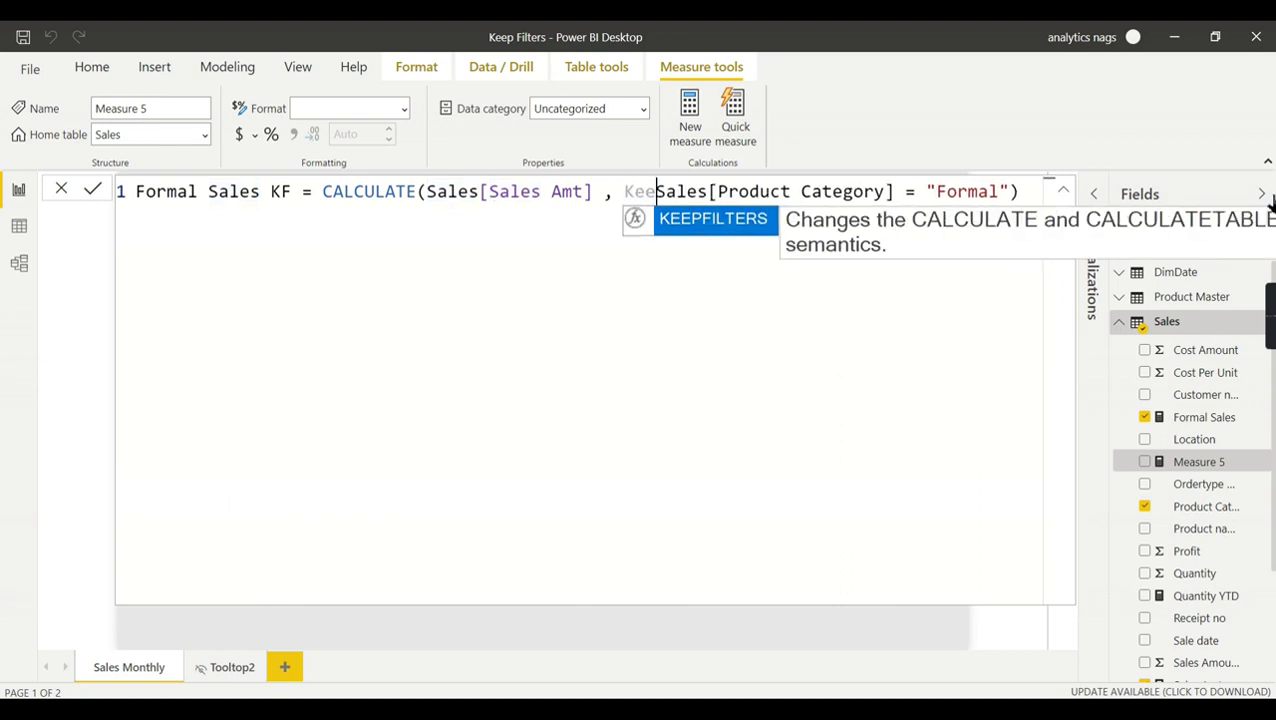
left_click(727, 225)
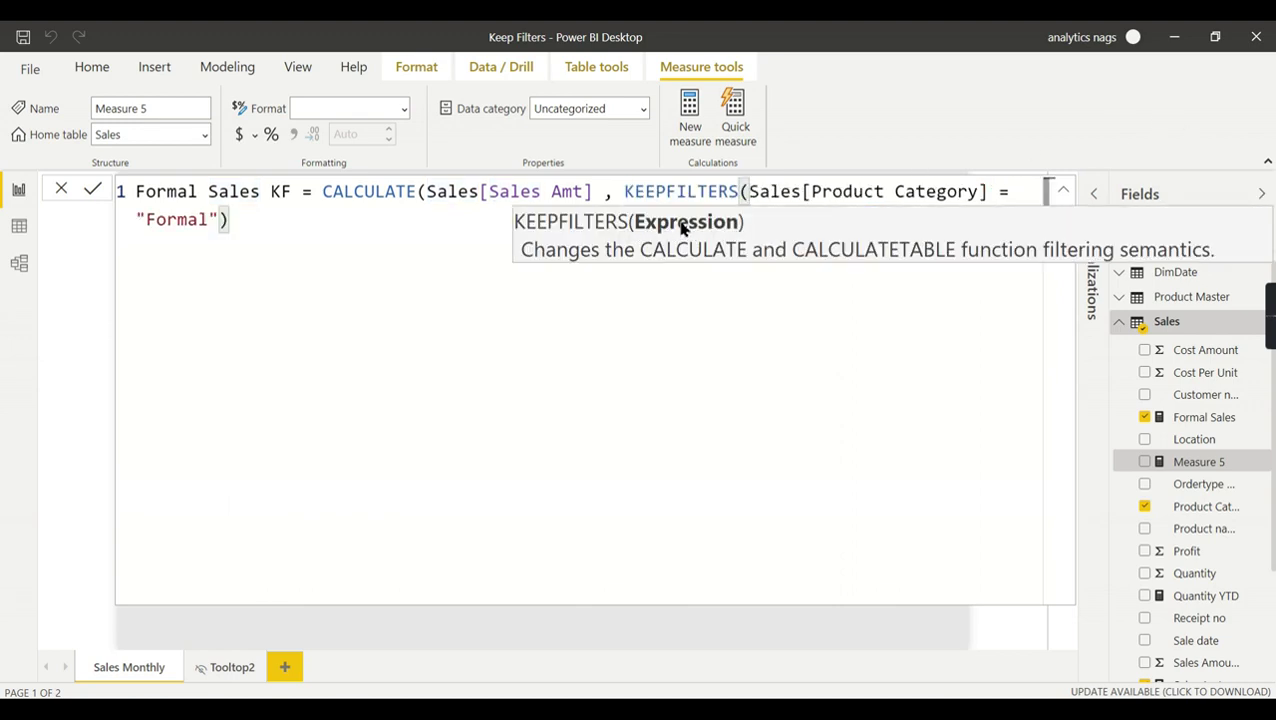
left_click(282, 222)
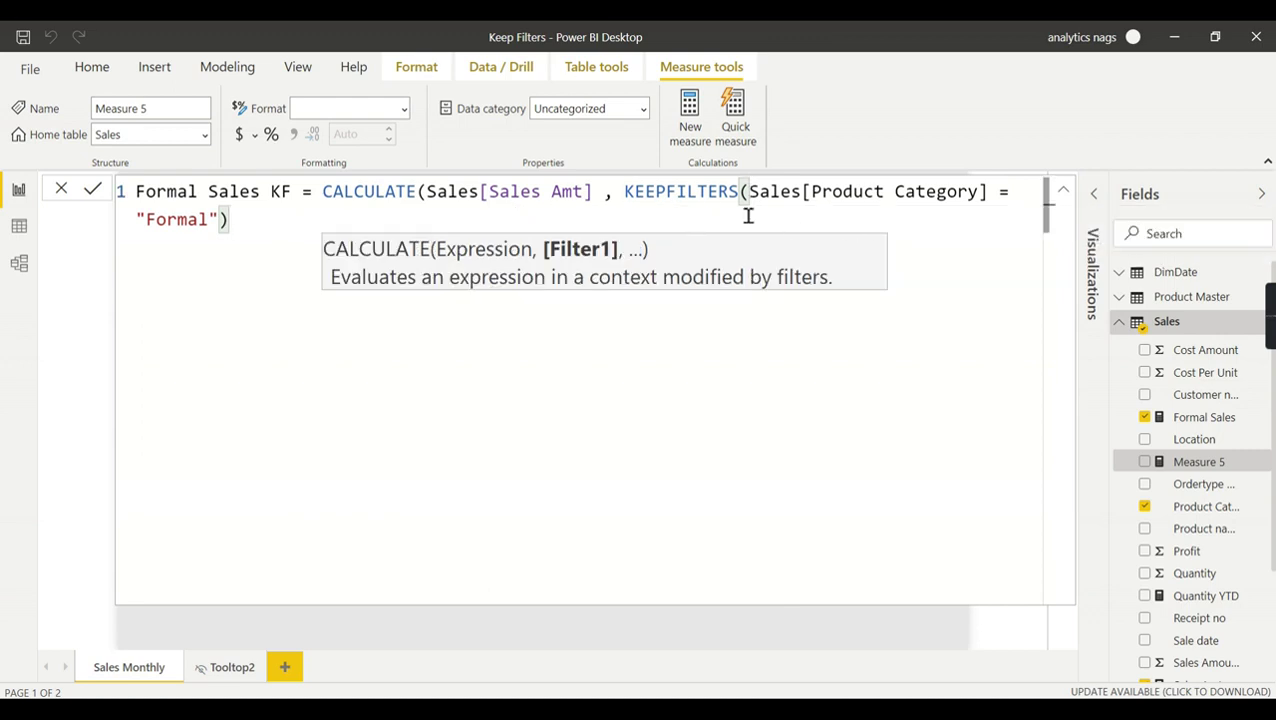
type(")")
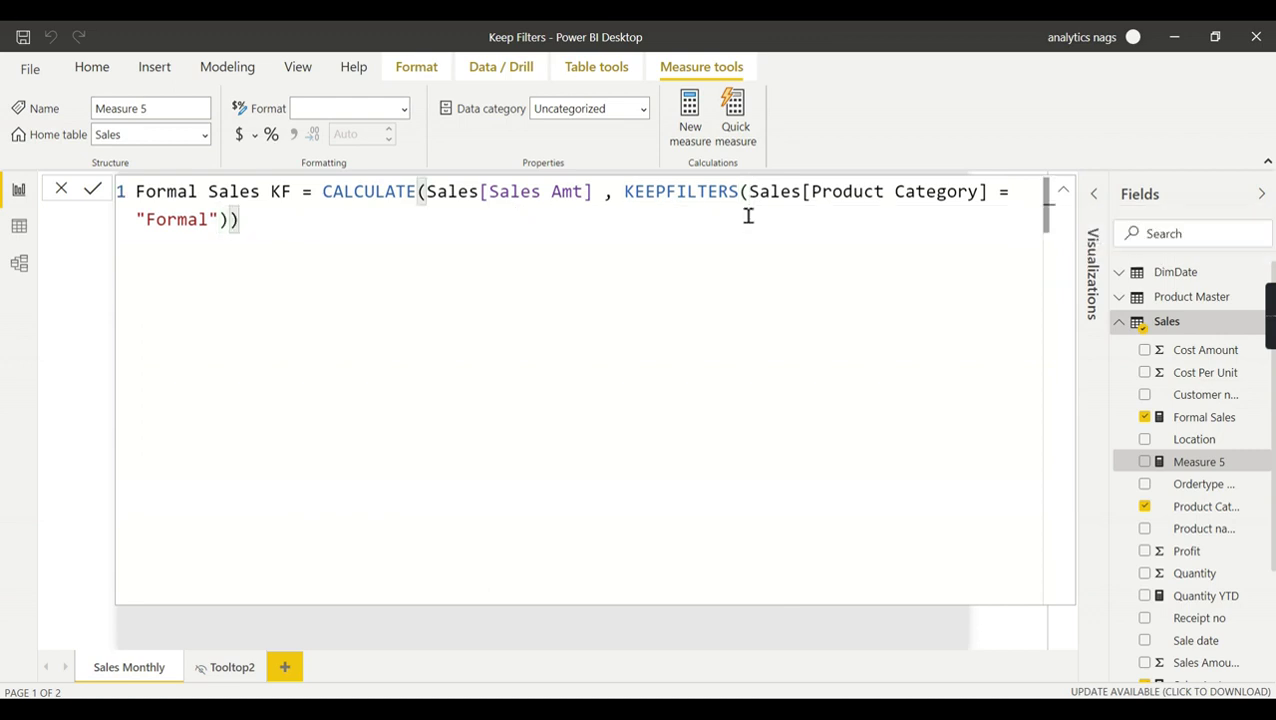
key("Return")
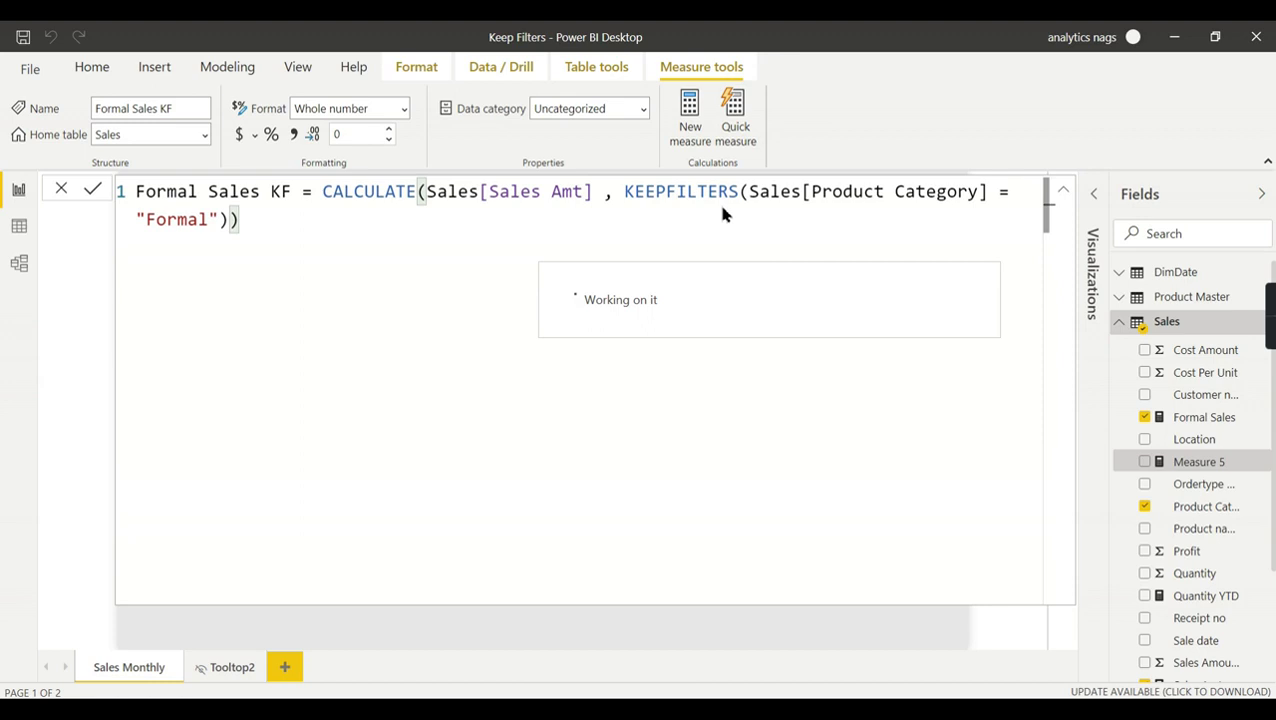
Add Formal Sales KF as a table column and view its full KEEPFILTERS formula
left_click(1063, 190)
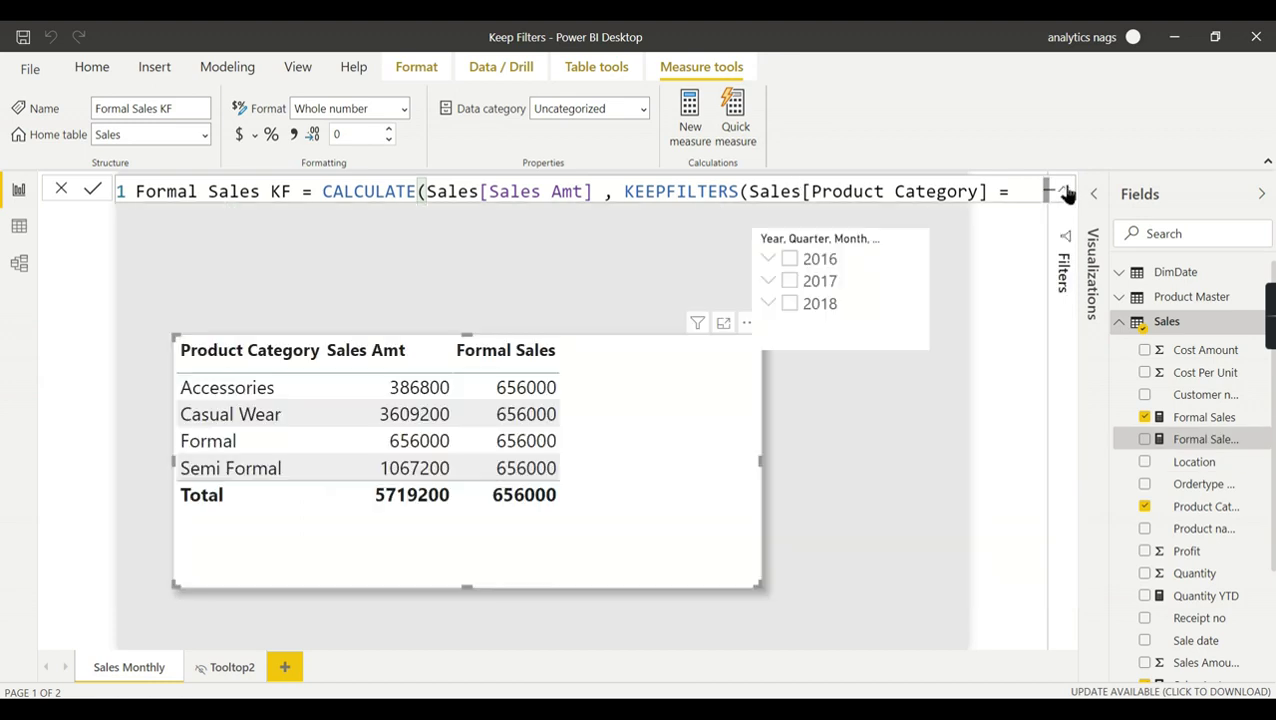
left_click(1145, 440)
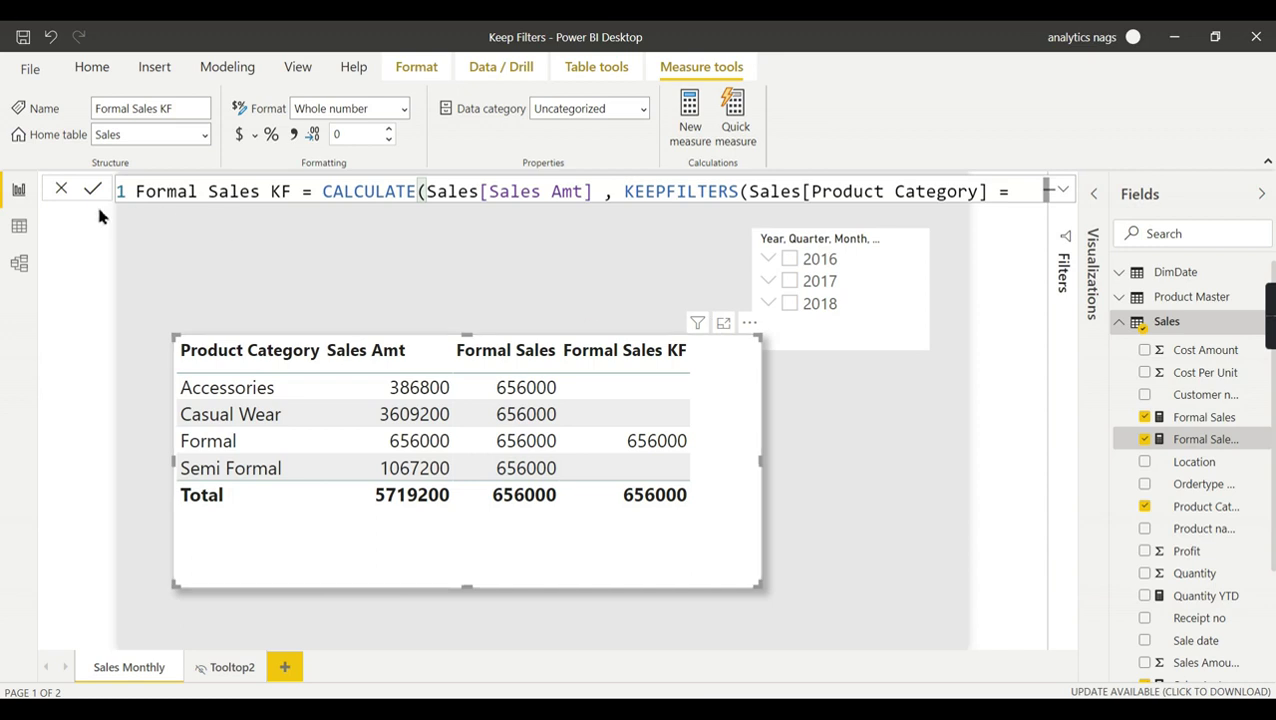
left_click(814, 484)
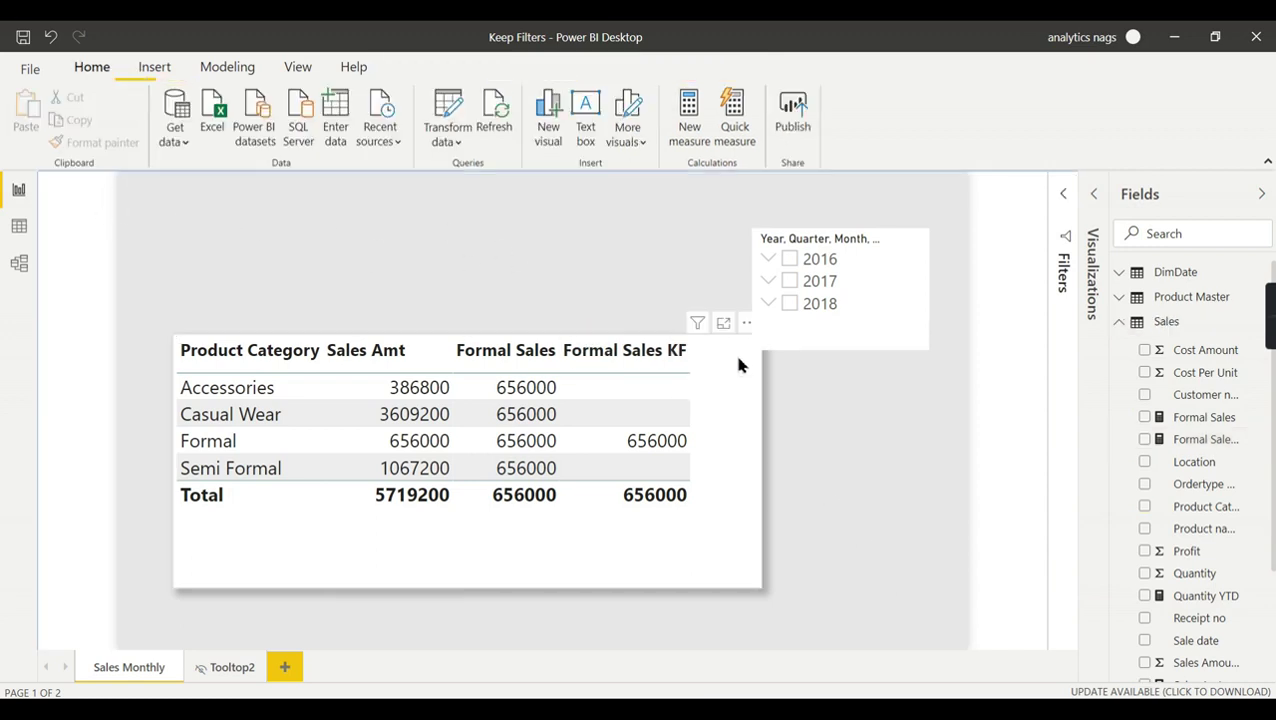
left_click(1202, 439)
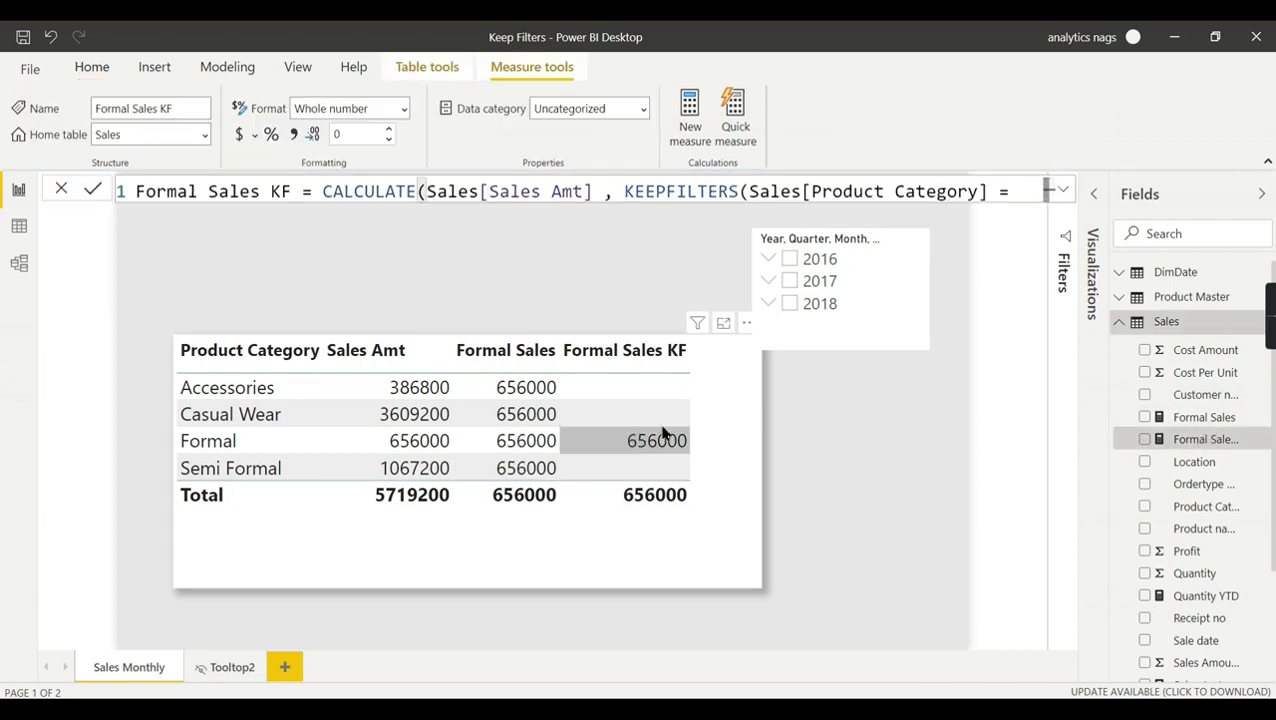
left_click(1063, 191)
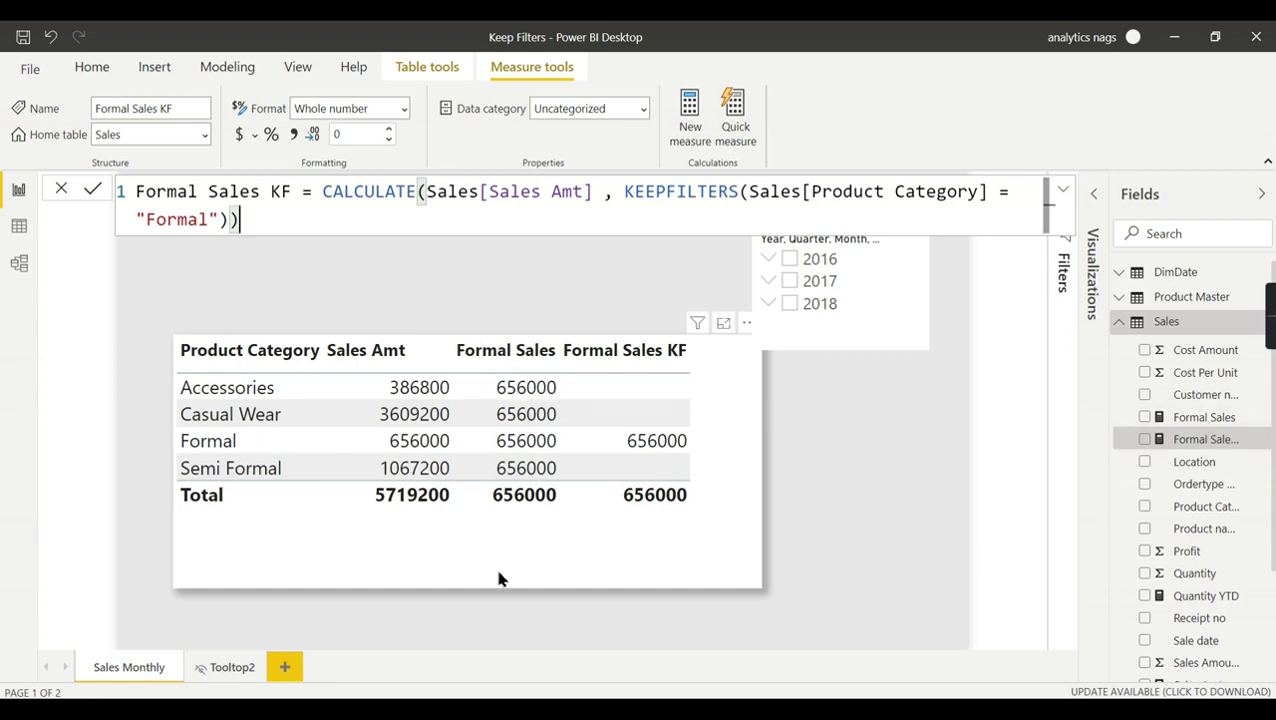
left_click(1195, 419)
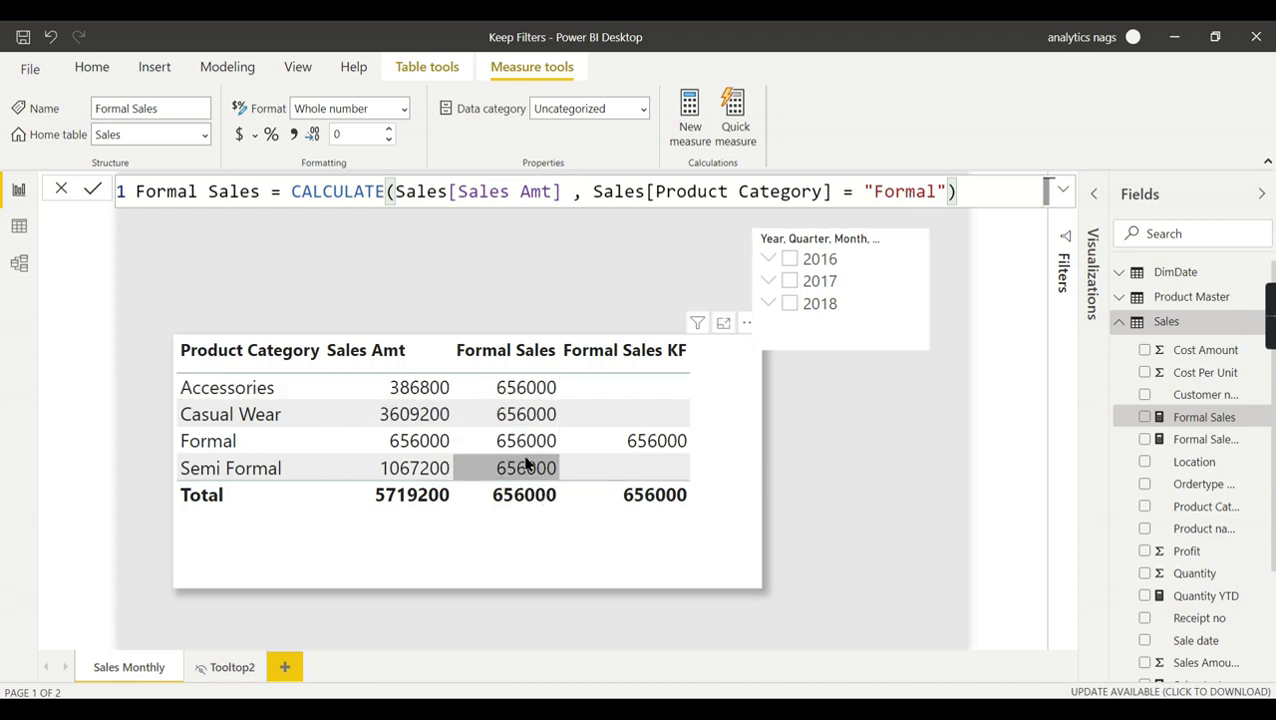
left_click(1238, 441)
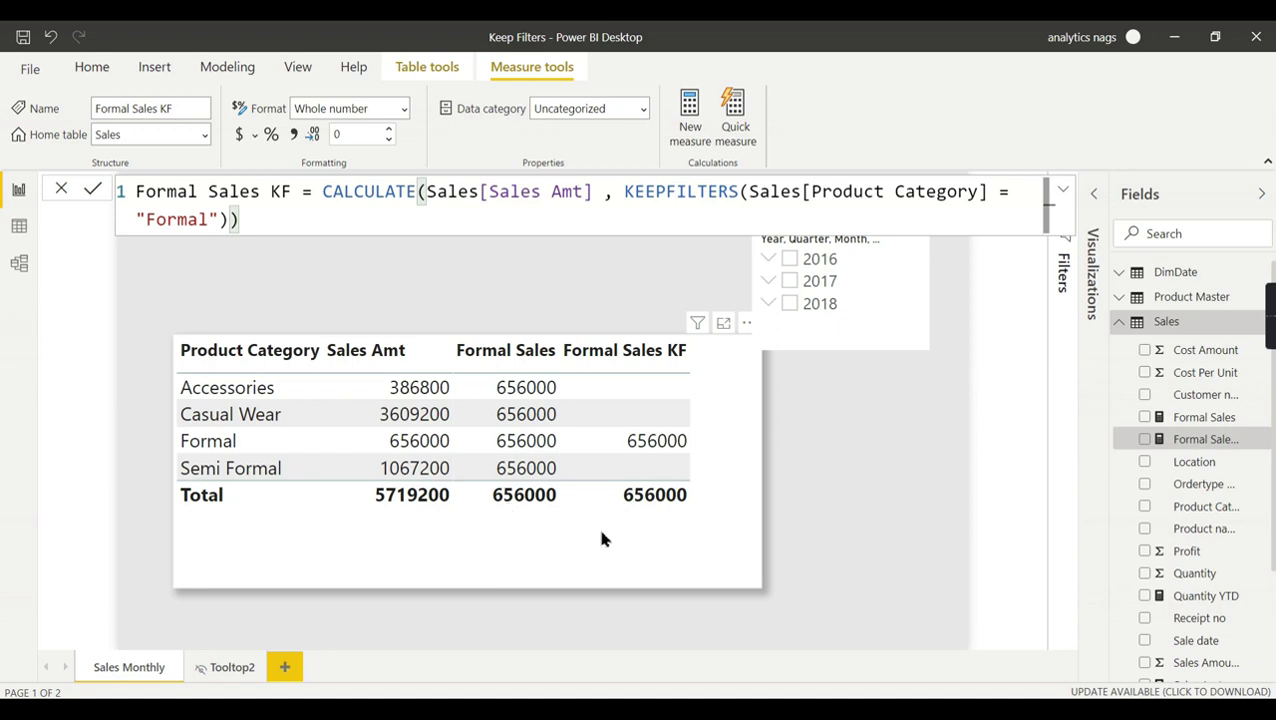
left_click(820, 310)
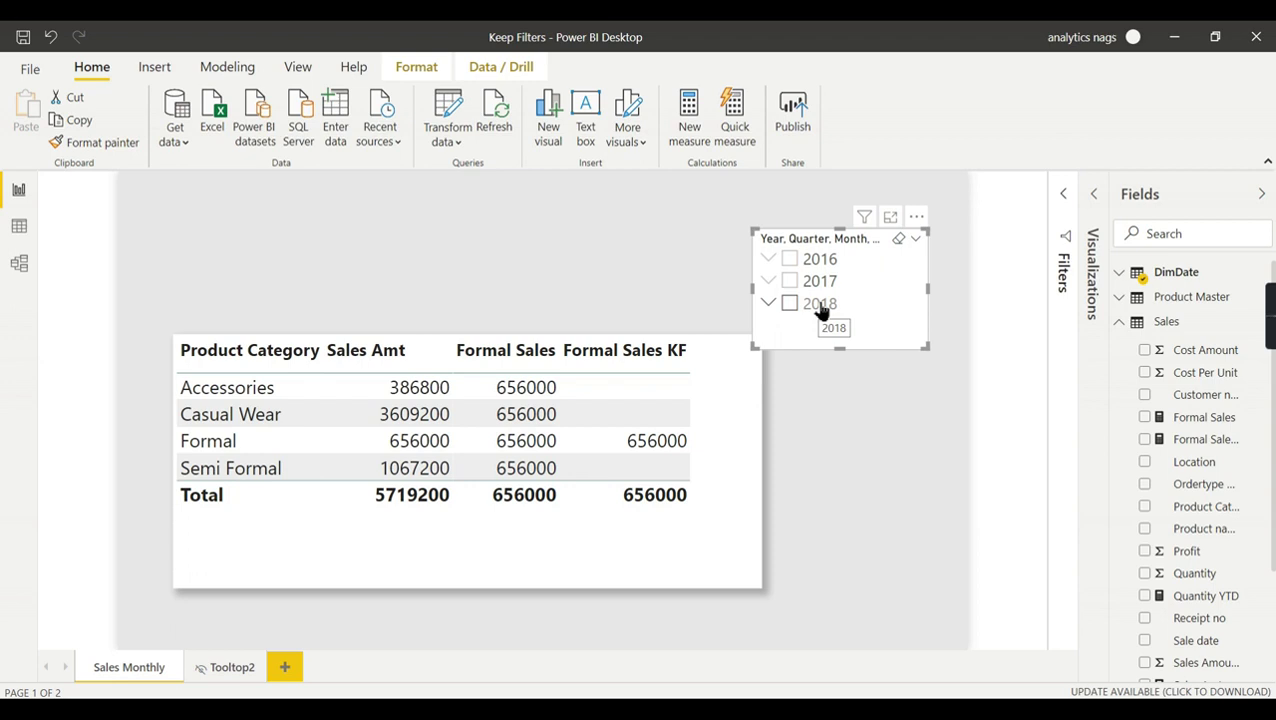
Set the year slicer to 2017, dropping Formal Sales to 195250 and Sales Amt to 2005650
left_click(822, 306)
left_click(822, 279)
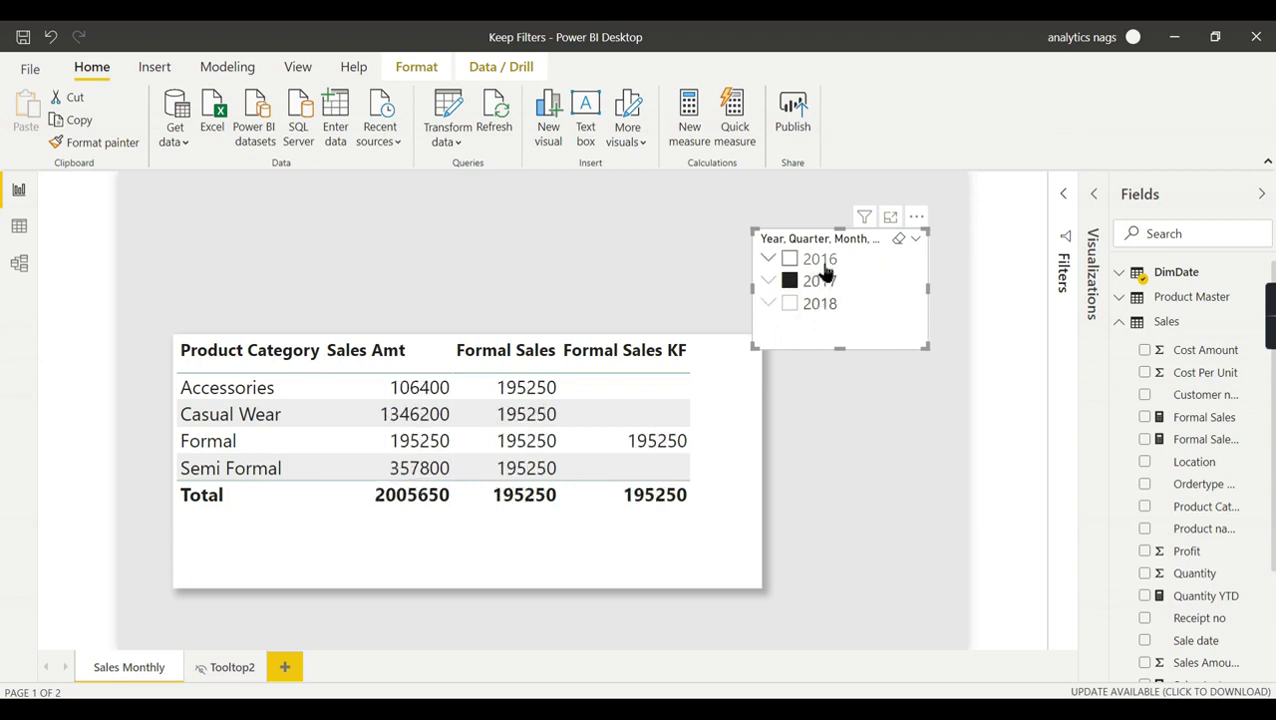